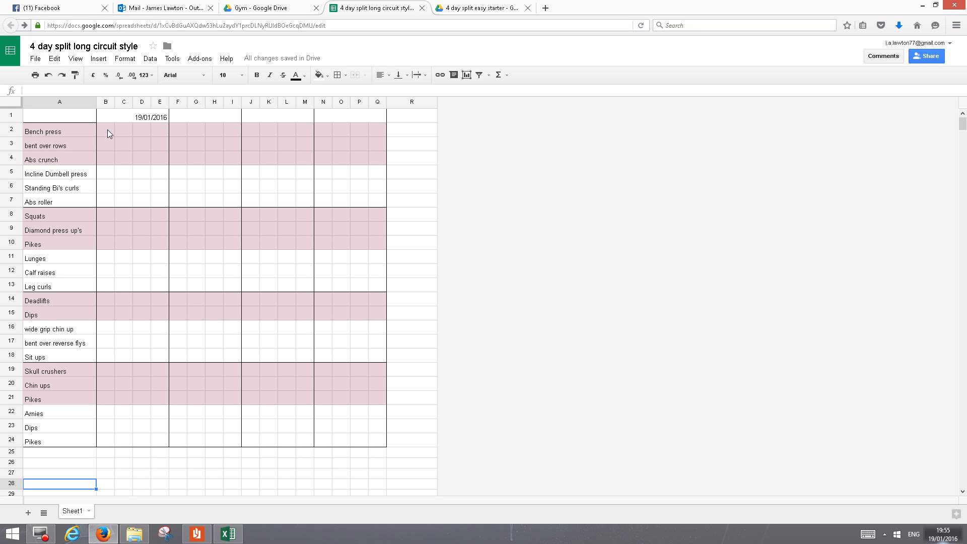
- Enter 80 in cell A28 and record 80/8 as the first bench press set in B2
text(80)
click(106, 131)
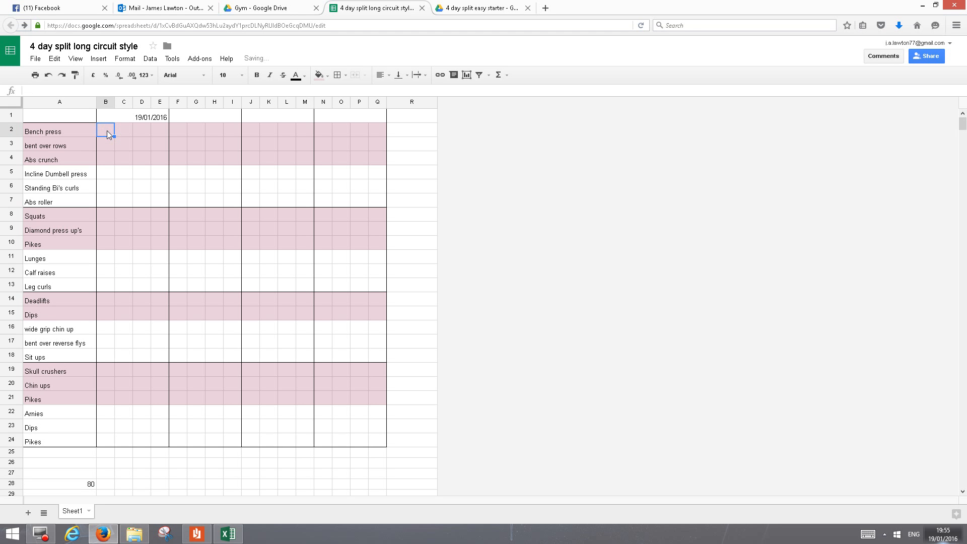
text(80/8)
click(102, 146)
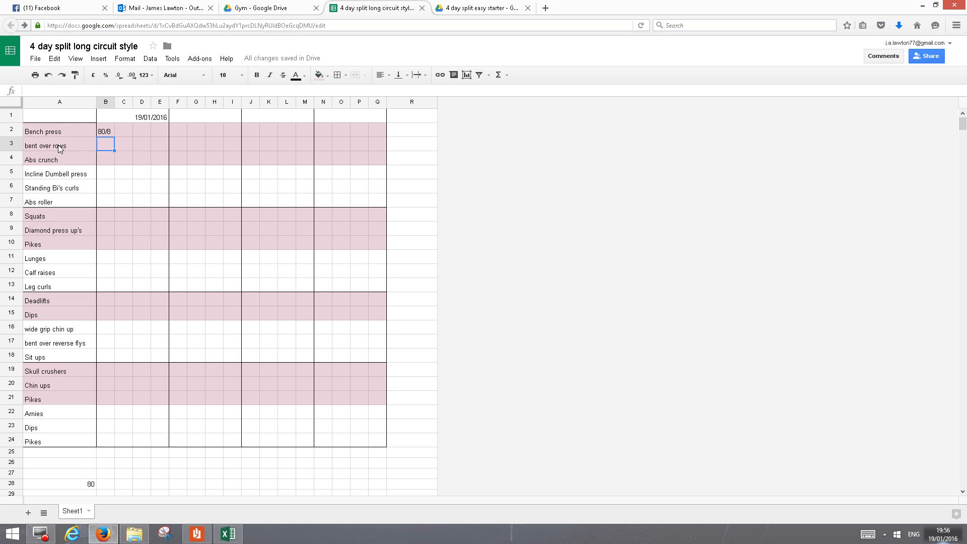
click(104, 144)
click(105, 160)
click(105, 149)
click(71, 131)
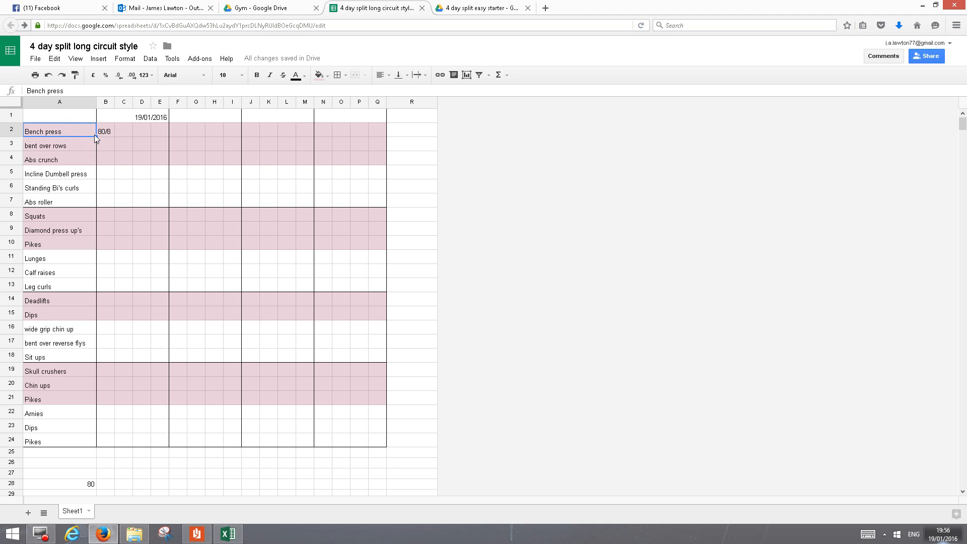
click(108, 134)
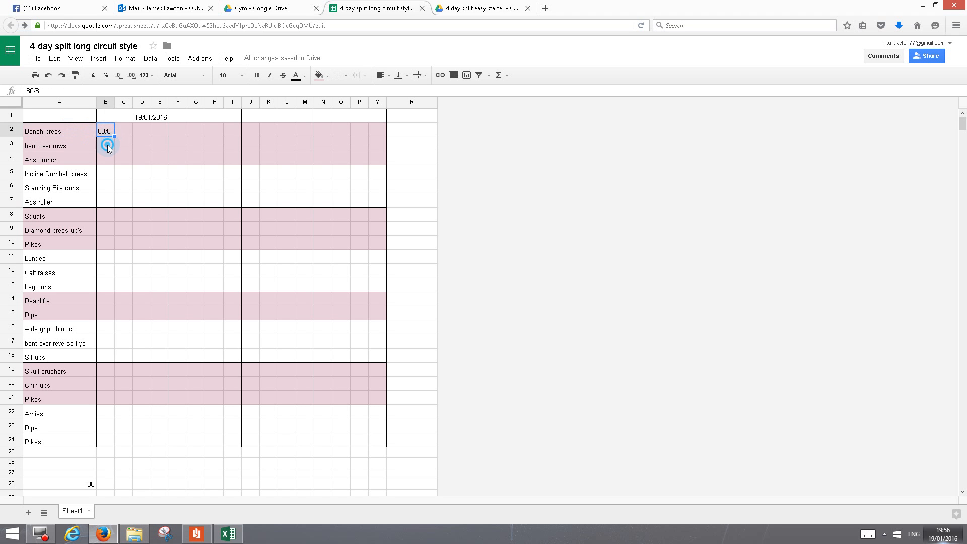
- Record the first sets of bent over rows as 40/10 in B3 and abs crunch as 30 in B4
click(107, 145)
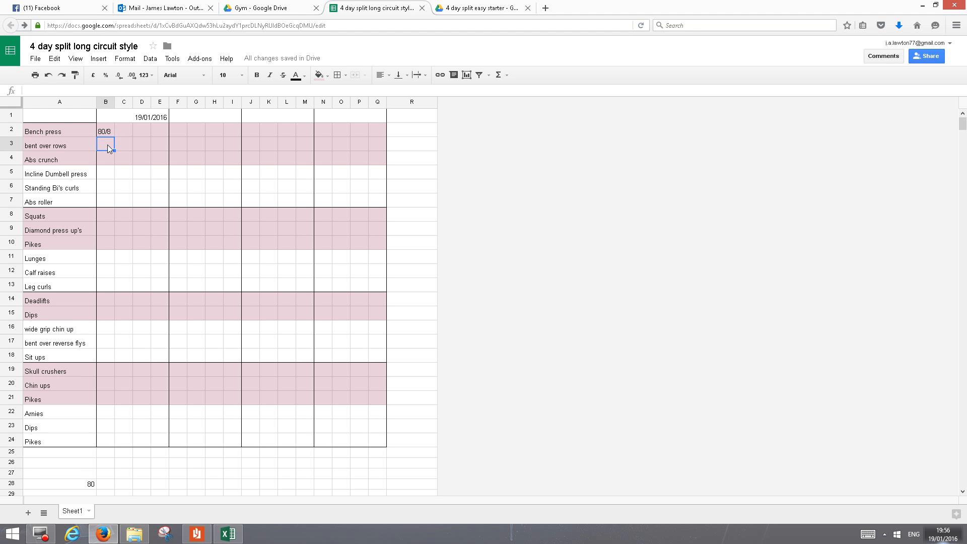
text(40/10)
click(106, 157)
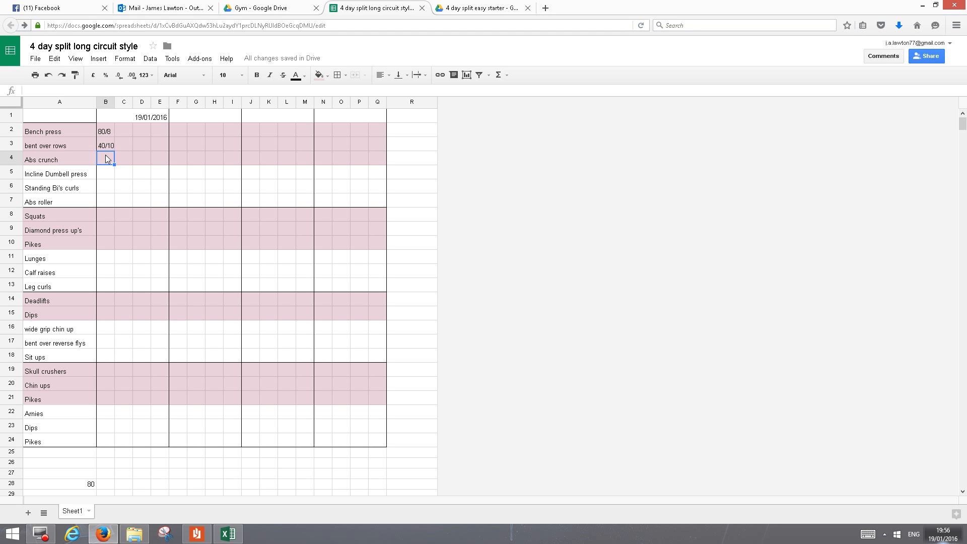
text(30)
click(120, 158)
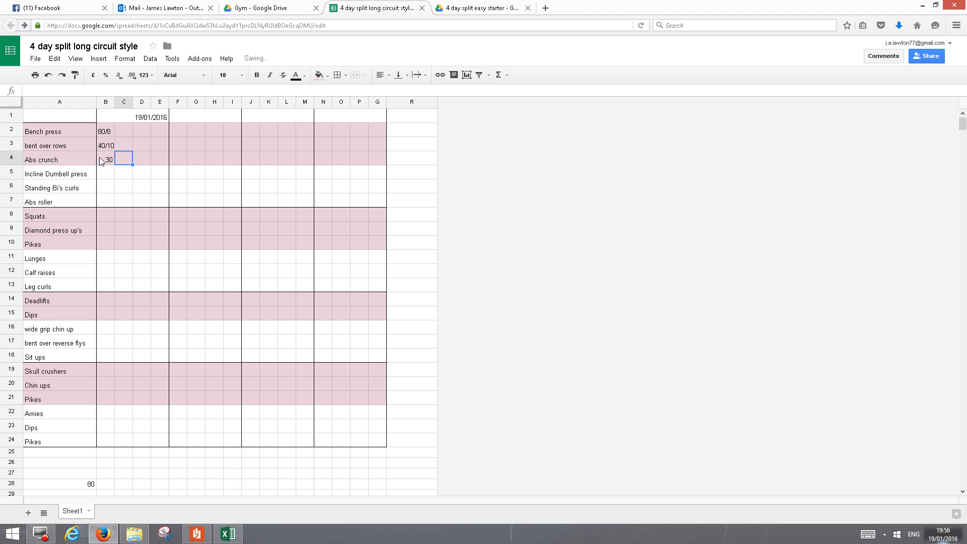
- Fill in the second set in column C with 80/6 for bench press, 40/10 for bent over rows and 30 for abs crunch
click(119, 131)
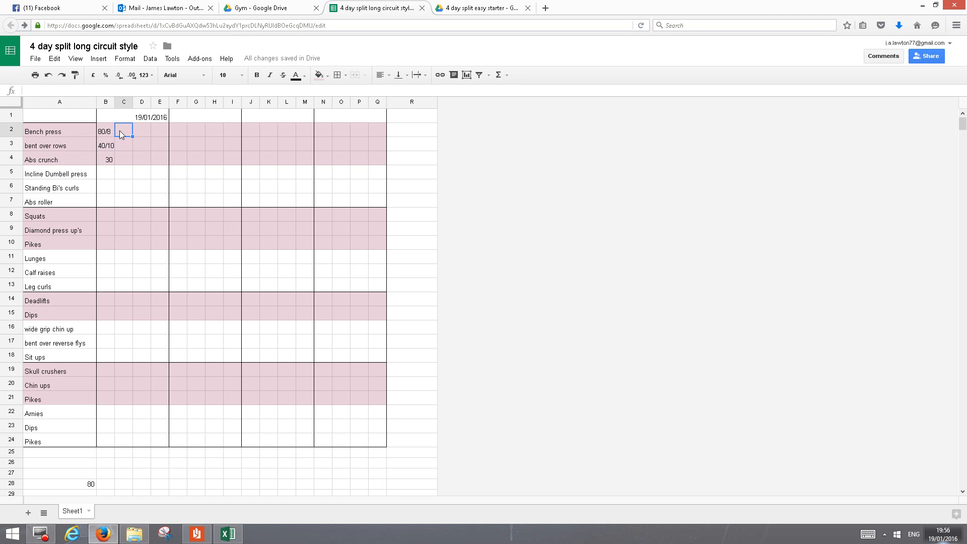
text(80/6)
click(126, 148)
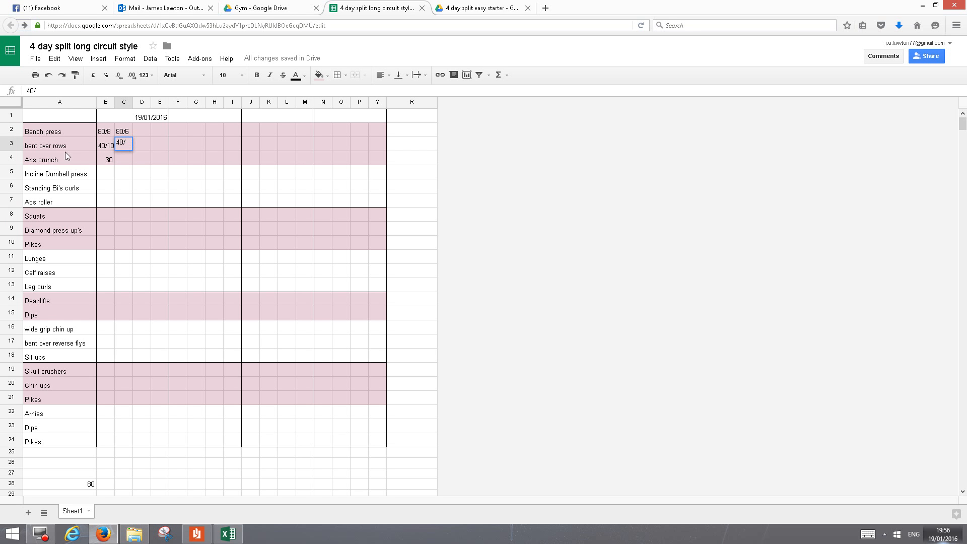
click(128, 159)
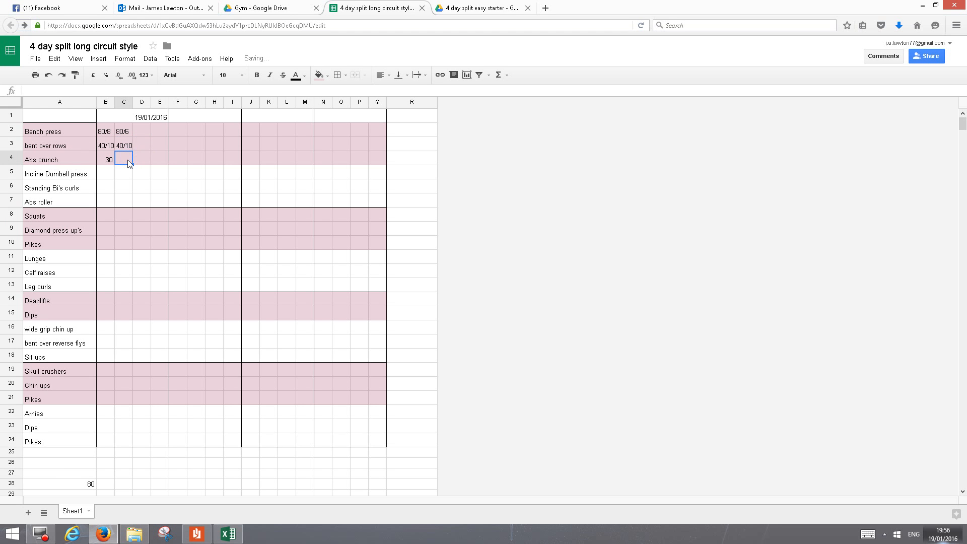
click(148, 159)
- Record the third and fourth bench press sets as 80/5 in D2 and 80/4 in E2
click(146, 129)
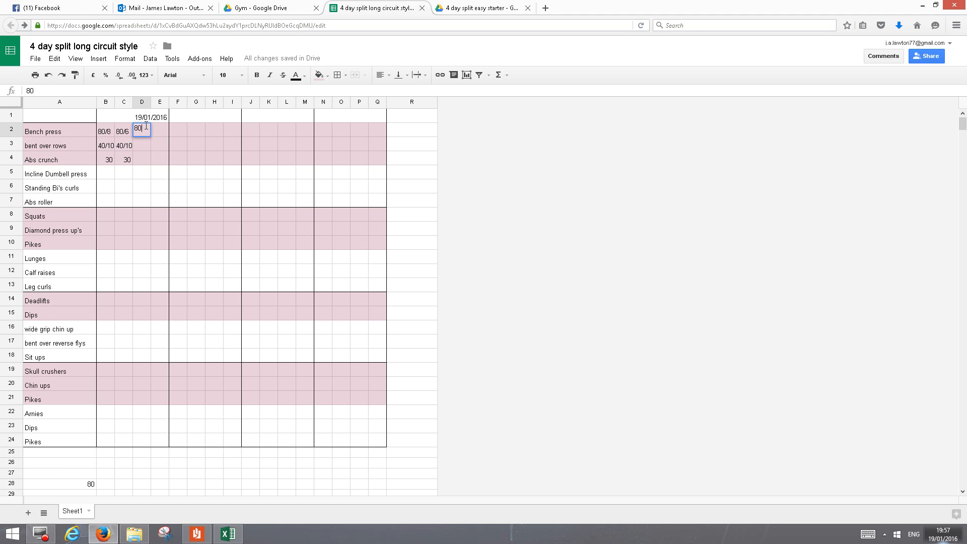
text(80/5)
click(141, 148)
click(161, 130)
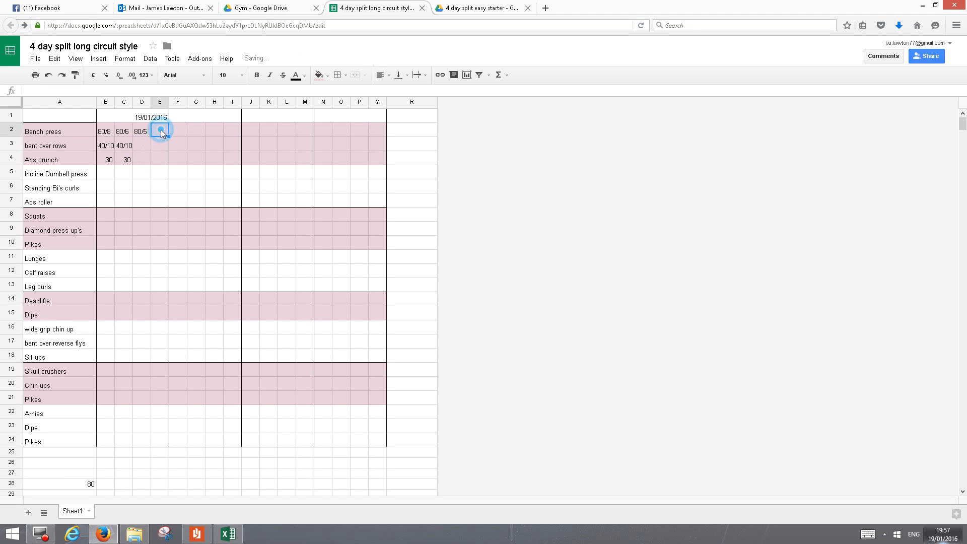
text(80/4)
click(165, 152)
- Fill in column B with 20/10 for incline dumbbell press, 10/10 for standing bi's curls and 30 for abs roller
click(103, 176)
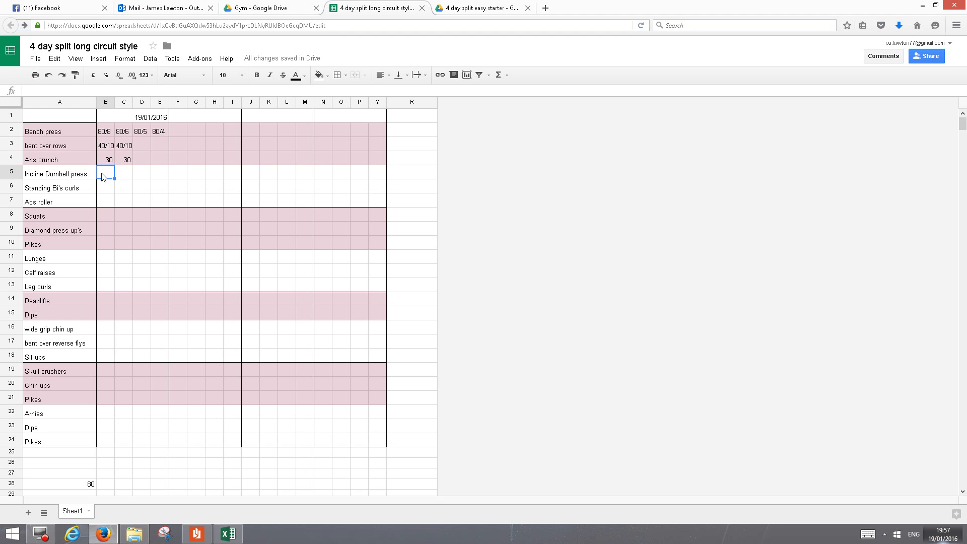
text(20/10)
click(108, 186)
click(105, 198)
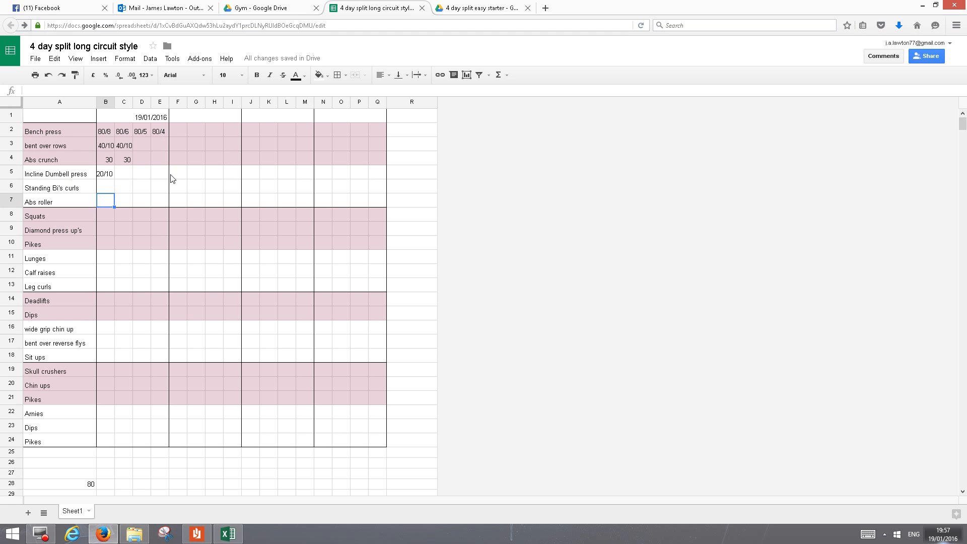
click(105, 188)
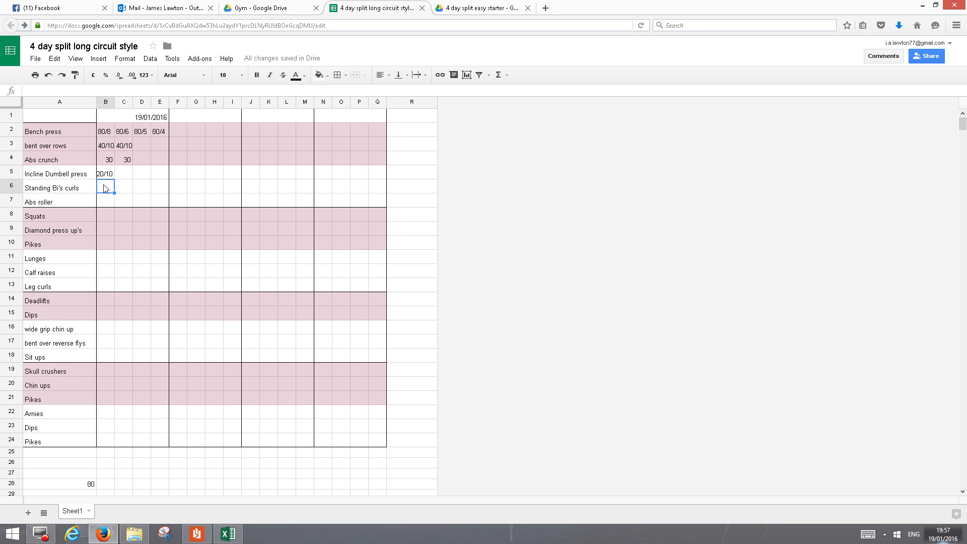
text(10/10)
click(103, 199)
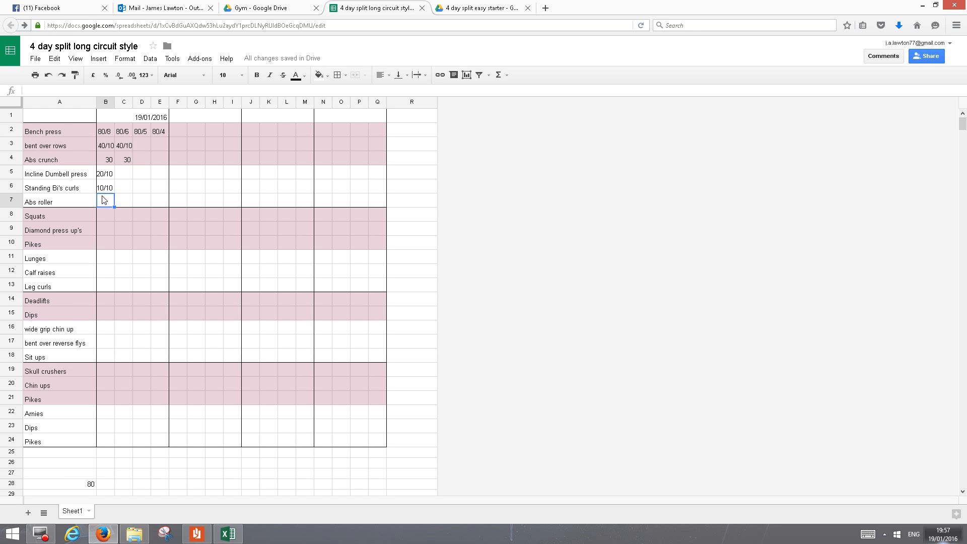
text(30)
click(139, 198)
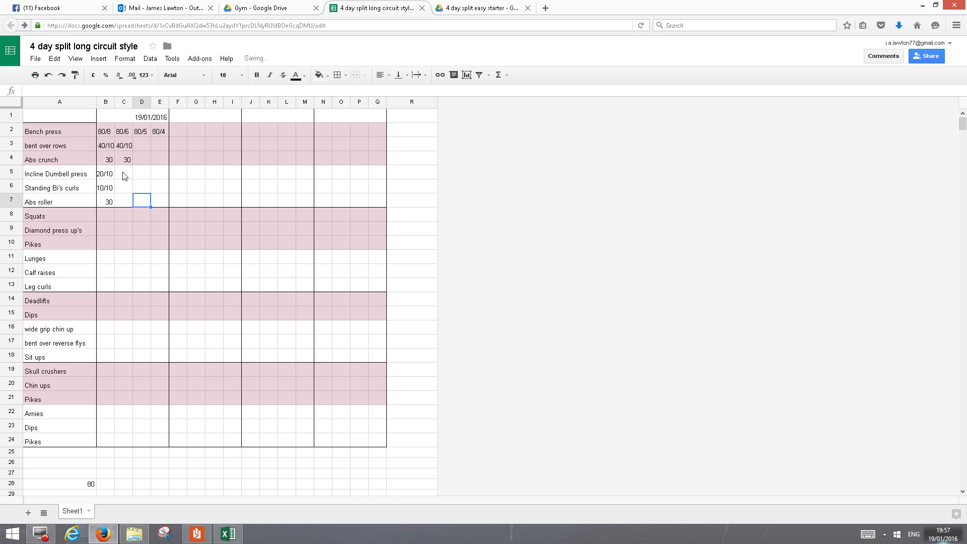
click(125, 177)
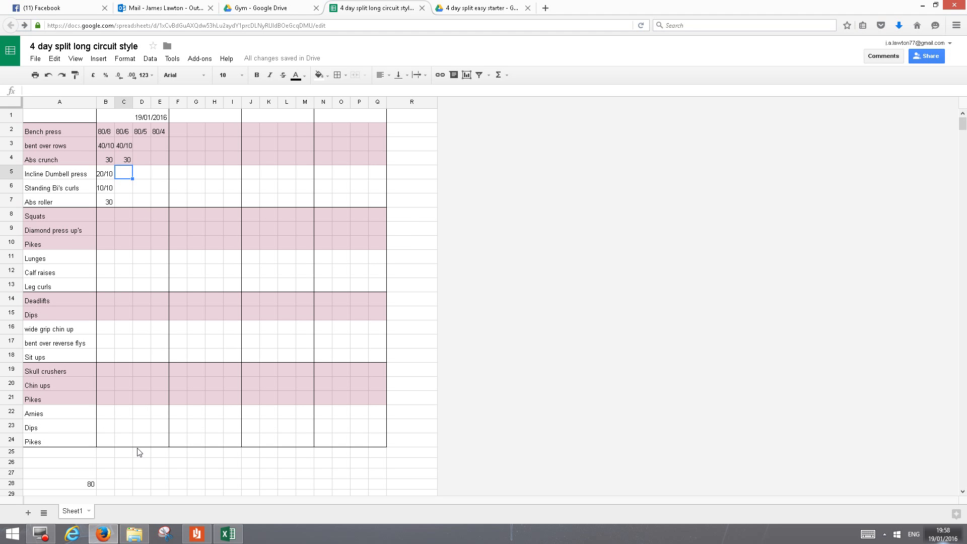
click(203, 117)
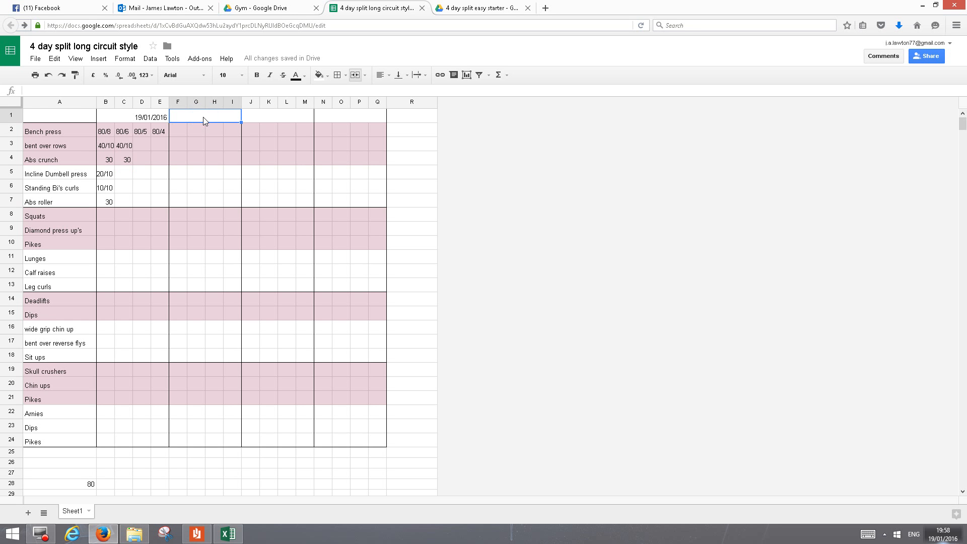
- Record the first two bench press sets of the second date block as 85/9 in F2 and 85/7 in G2
click(175, 133)
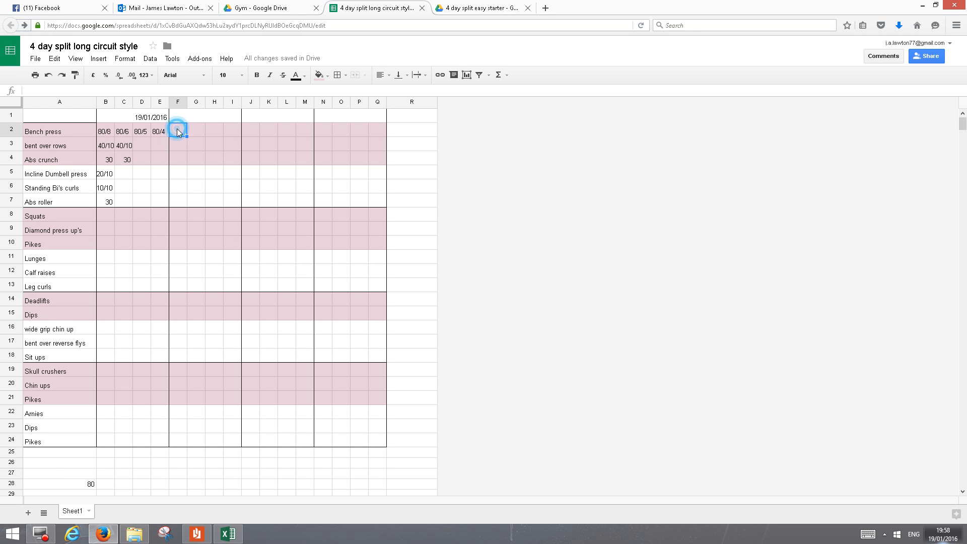
text(85/9)
click(192, 133)
text(85)
click(213, 129)
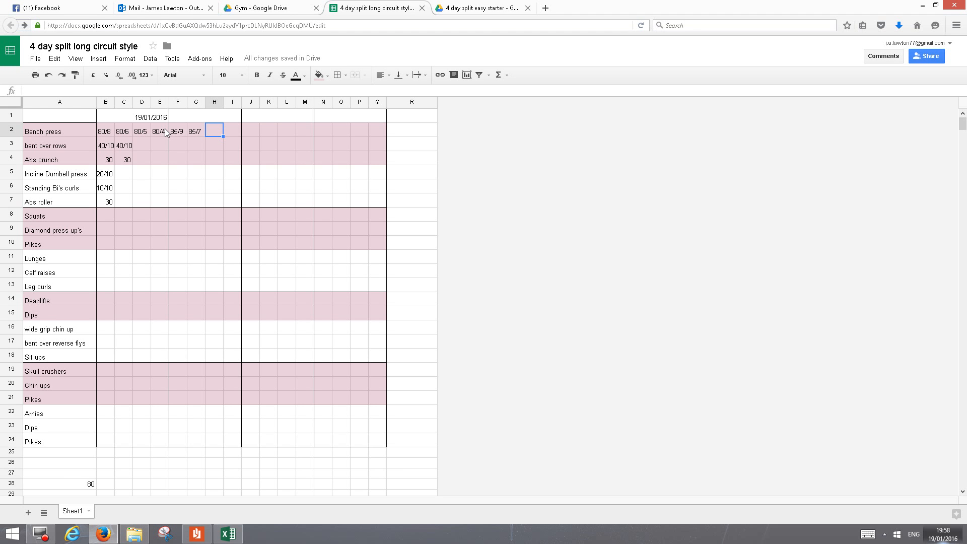
- Complete the second block's bench press sets with 85/2 in H2 and 75/8 in I2
text(85/2)
click(229, 133)
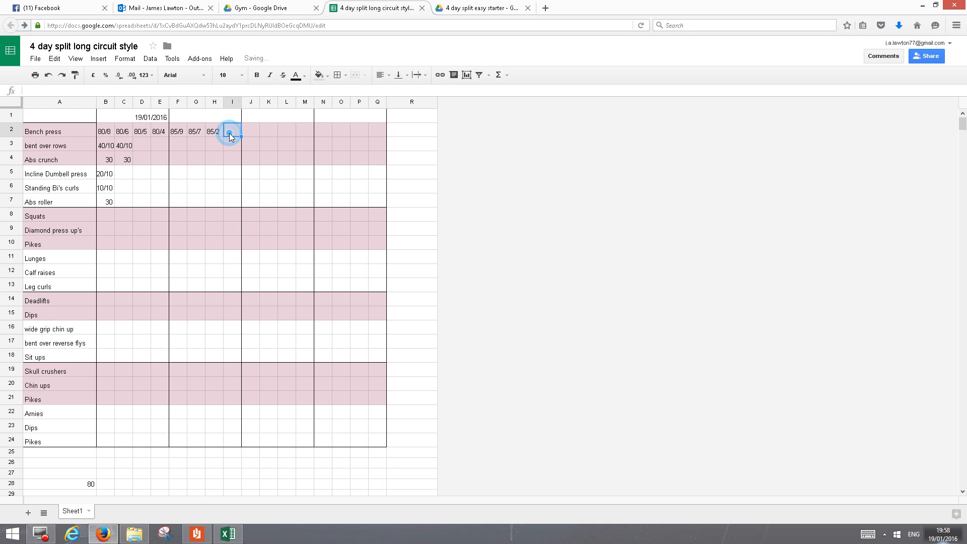
text(7)
text(5/8)
click(250, 132)
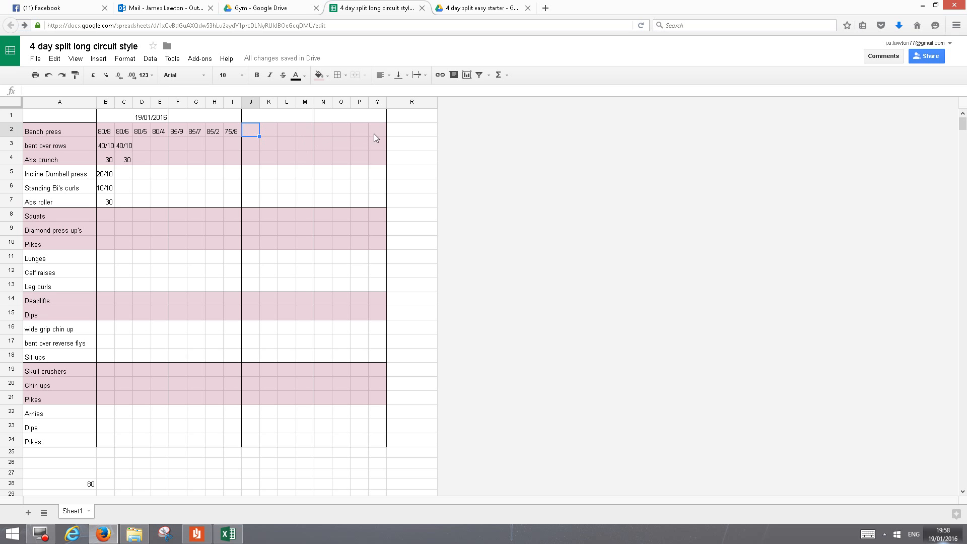
- Review the rows of the exercise groups, from bench press and incline dumbbell press to squats, deadlifts and dips
click(11, 131)
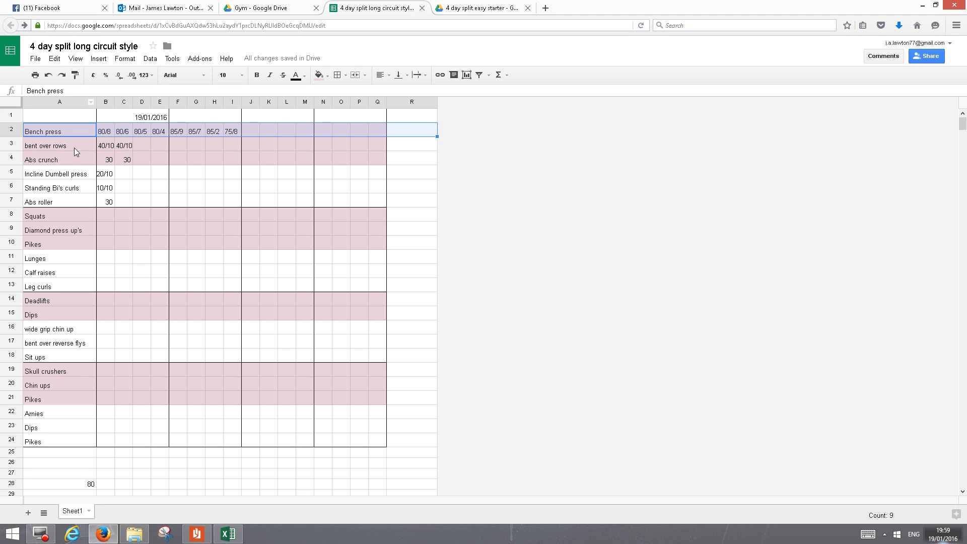
click(10, 173)
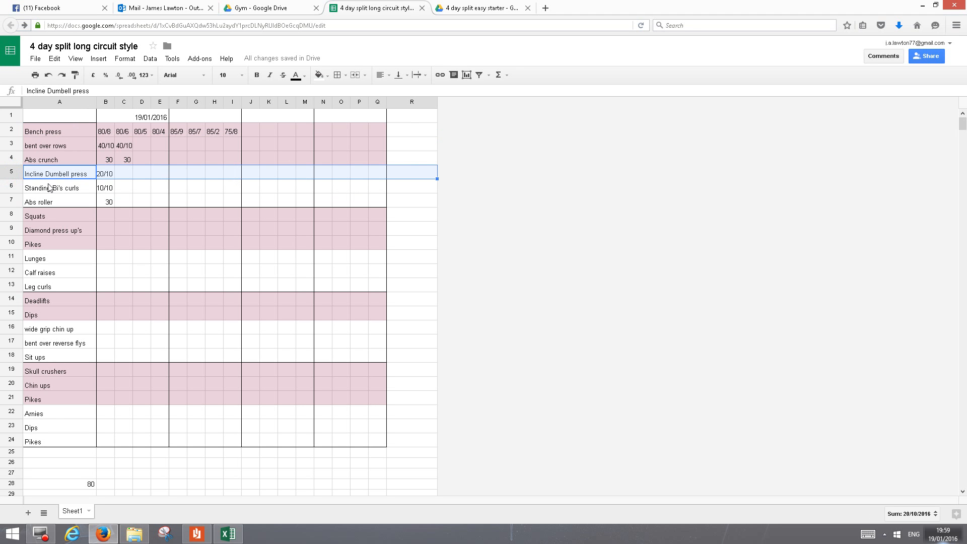
click(13, 216)
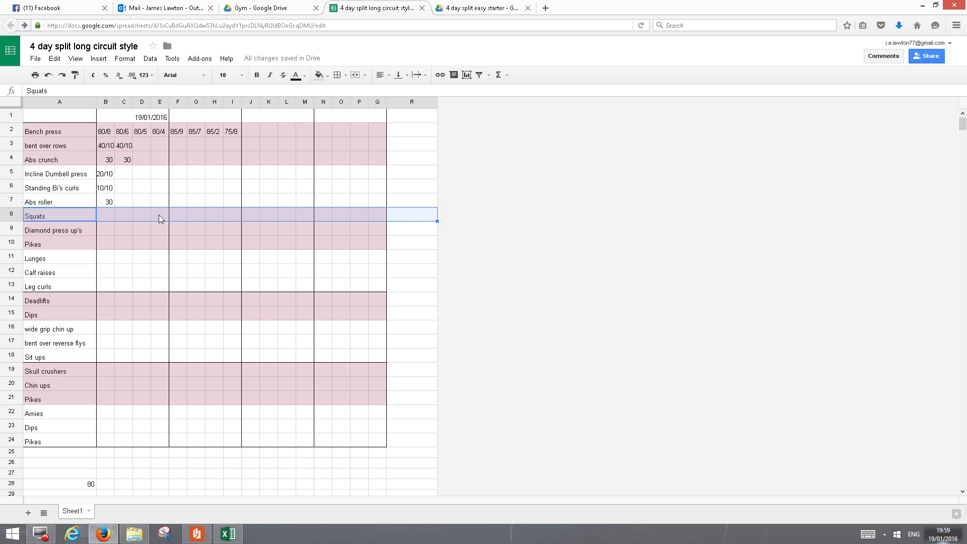
click(183, 212)
click(198, 213)
click(214, 212)
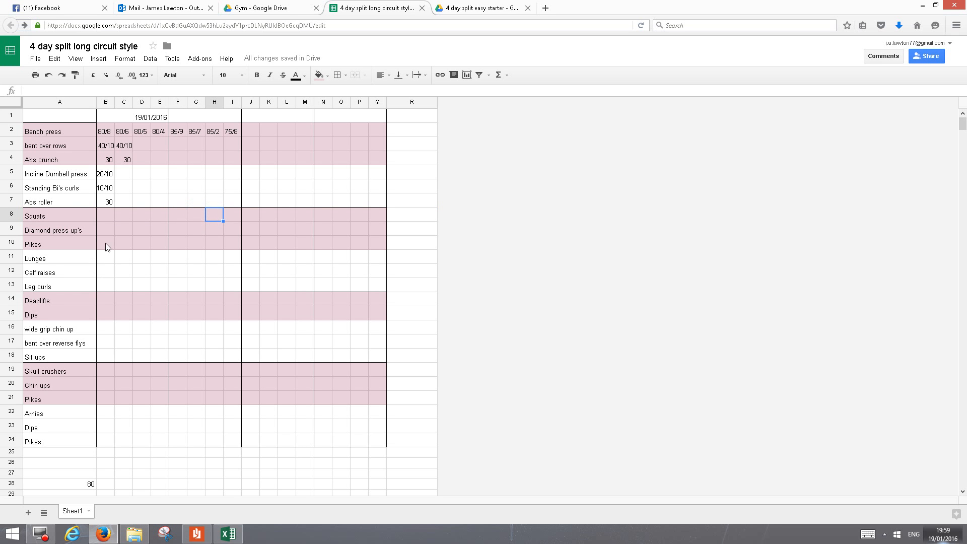
click(105, 300)
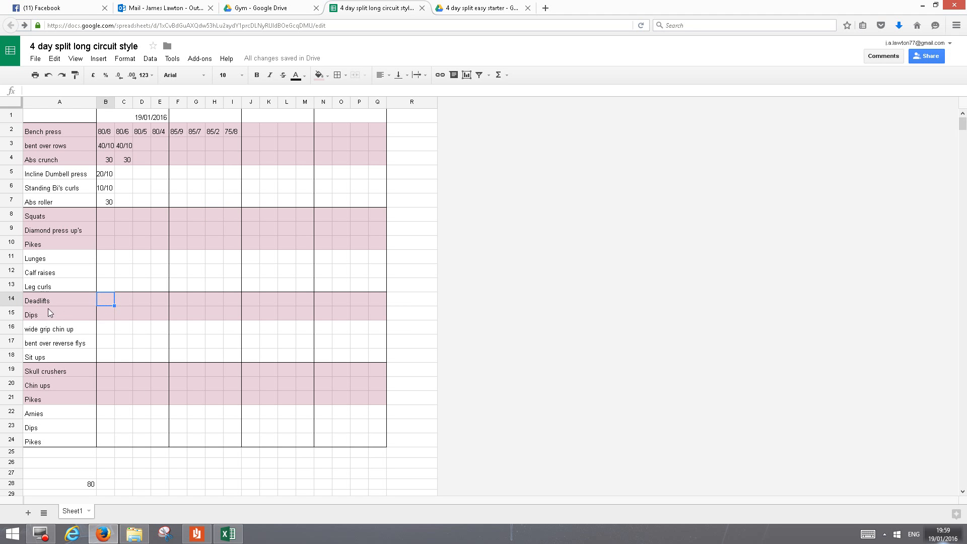
click(105, 312)
click(108, 298)
click(108, 312)
click(81, 303)
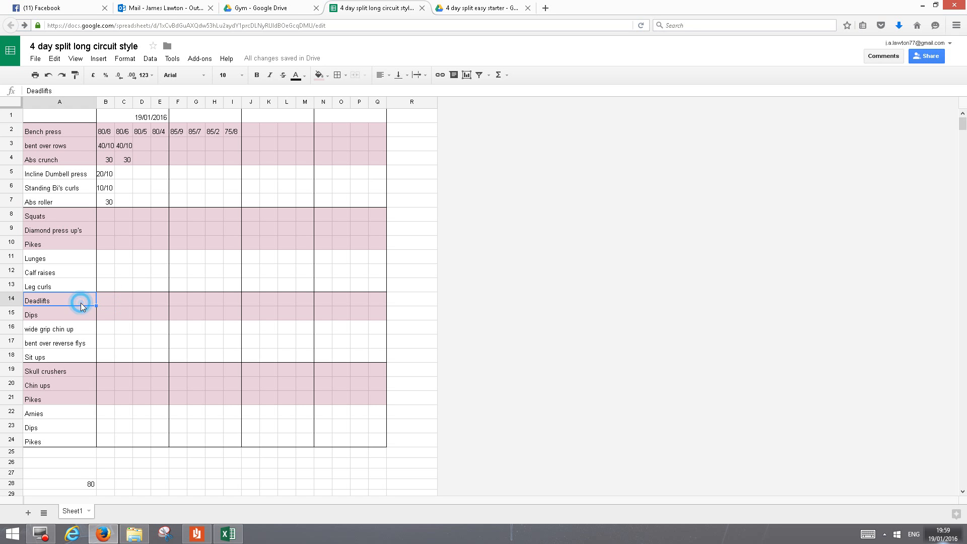
click(106, 303)
click(107, 314)
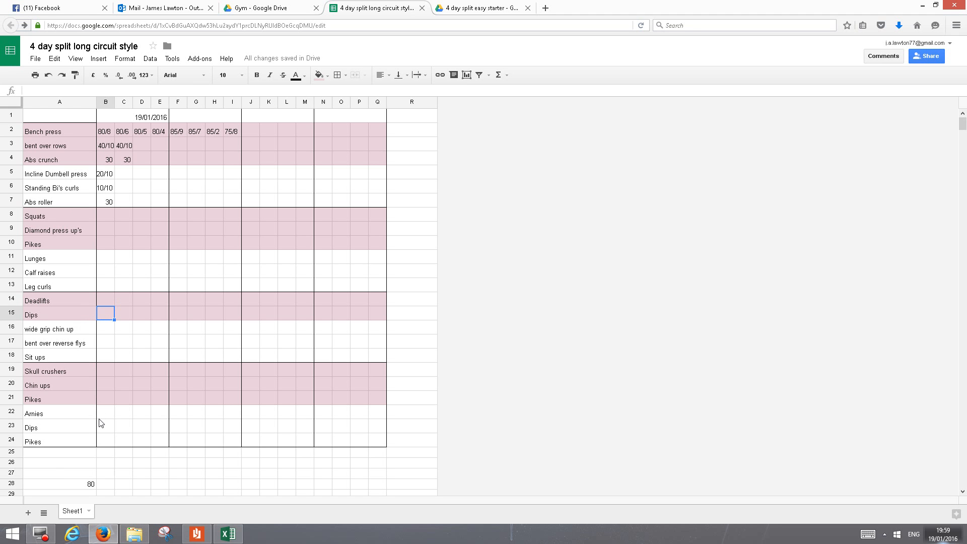
click(107, 463)
click(147, 469)
click(159, 468)
click(142, 468)
click(125, 466)
click(111, 465)
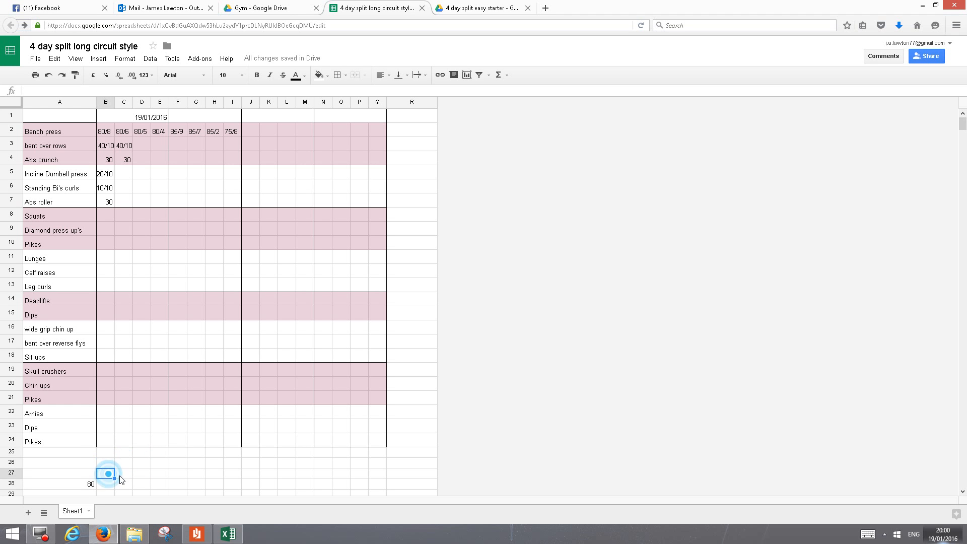
click(121, 467)
click(142, 465)
click(143, 475)
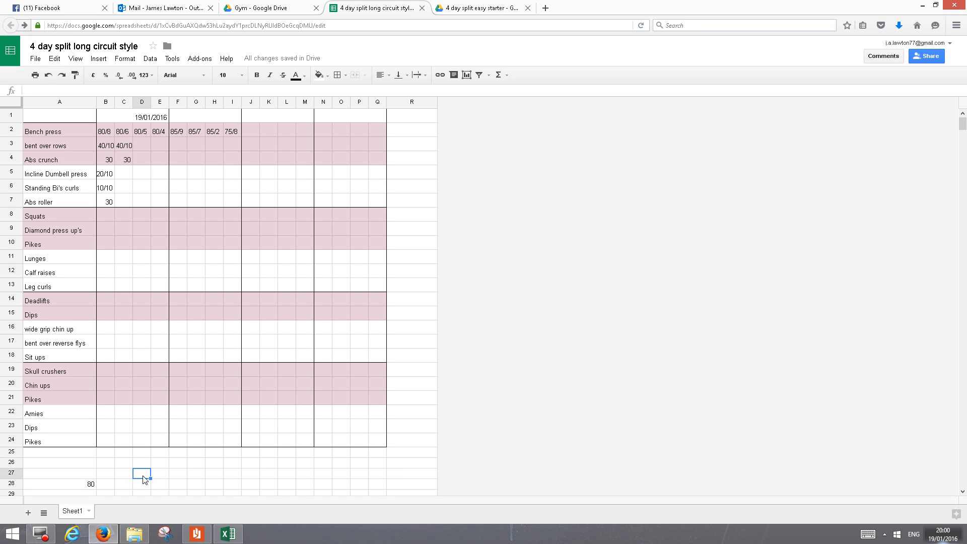